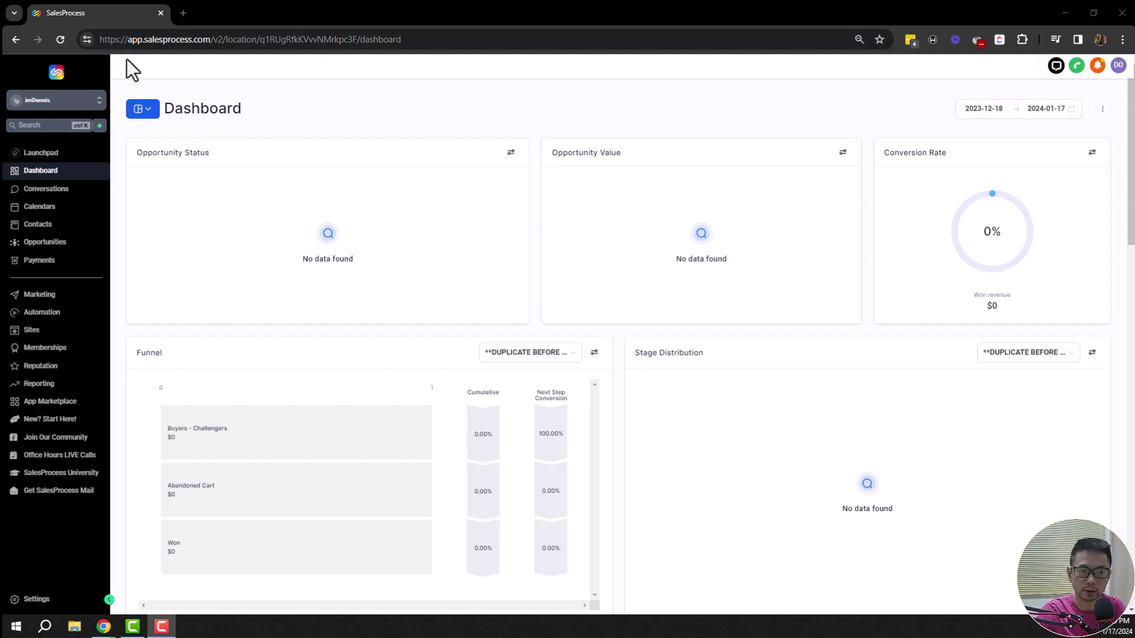
- View the Launchpad's setup connections, and look over the Dashboard's opportunity, funnel and stage distribution widgets
{"action": "left_click", "coordinate": [52, 159]}
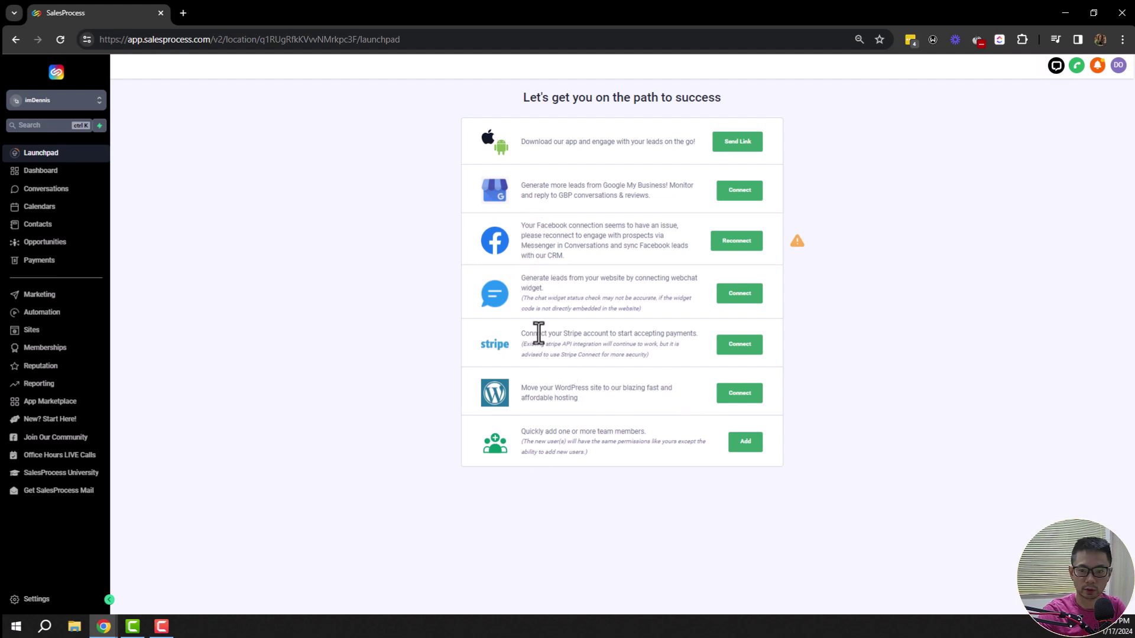
{"action": "left_click", "coordinate": [42, 172]}
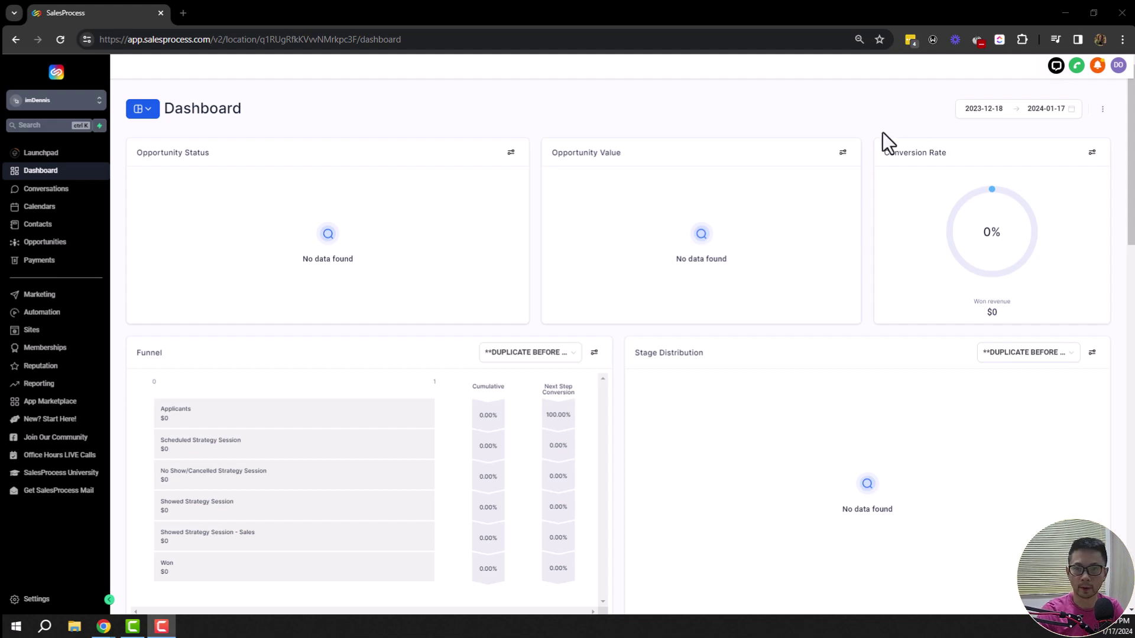
{"action": "left_click_drag", "start_coordinate": [554, 153], "coordinate": [638, 157]}
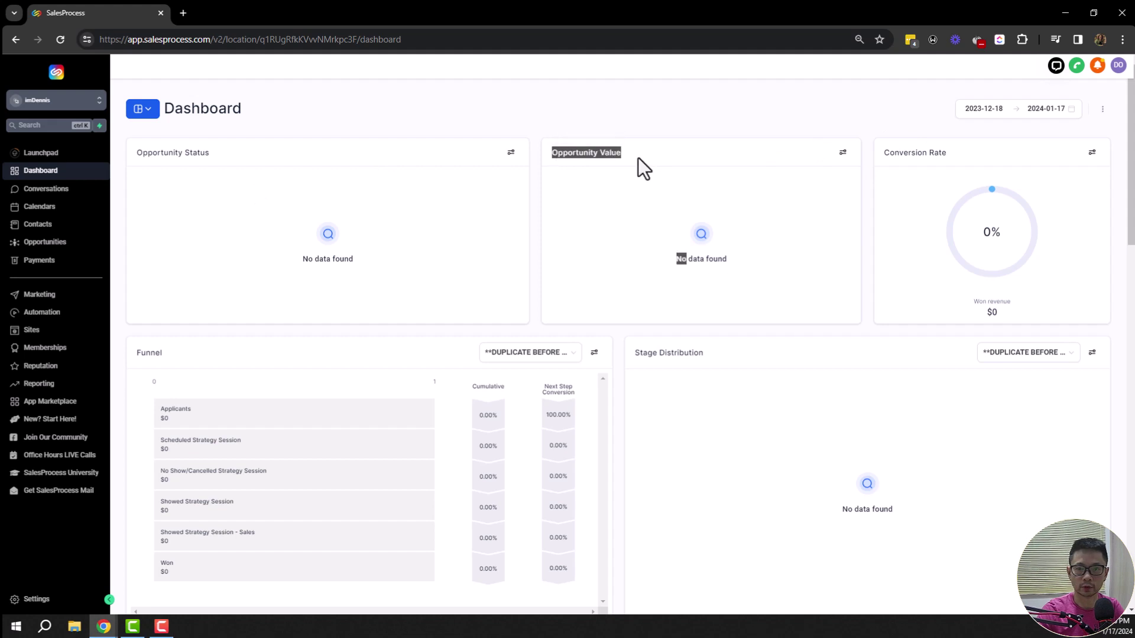
{"action": "left_click", "coordinate": [581, 161]}
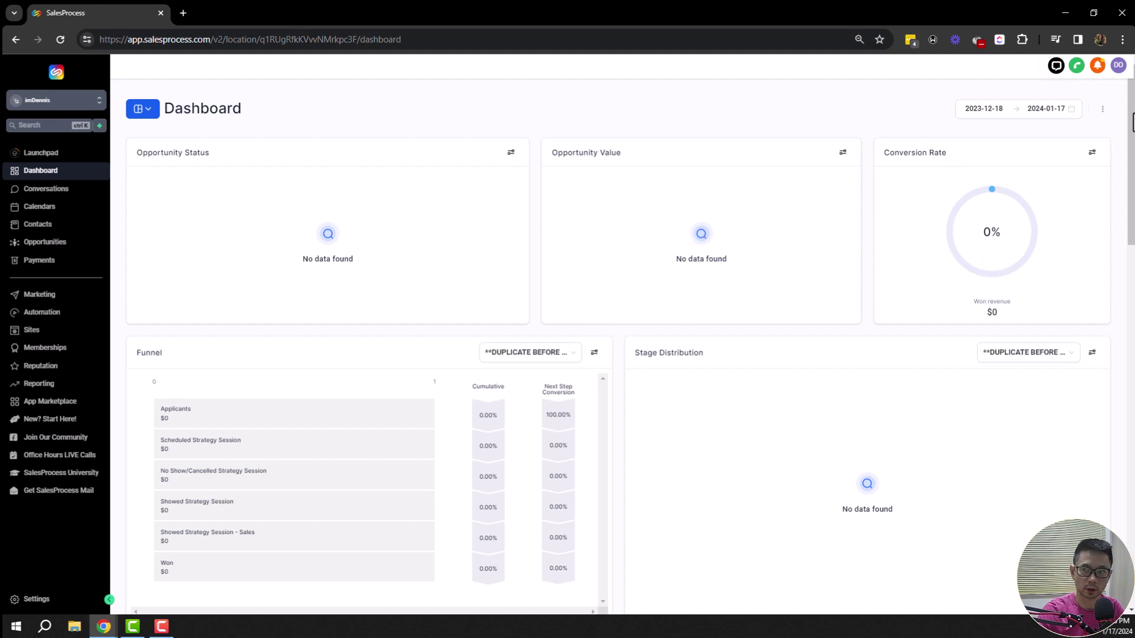
{"action": "left_click_drag", "start_coordinate": [1131, 115], "coordinate": [1129, 152]}
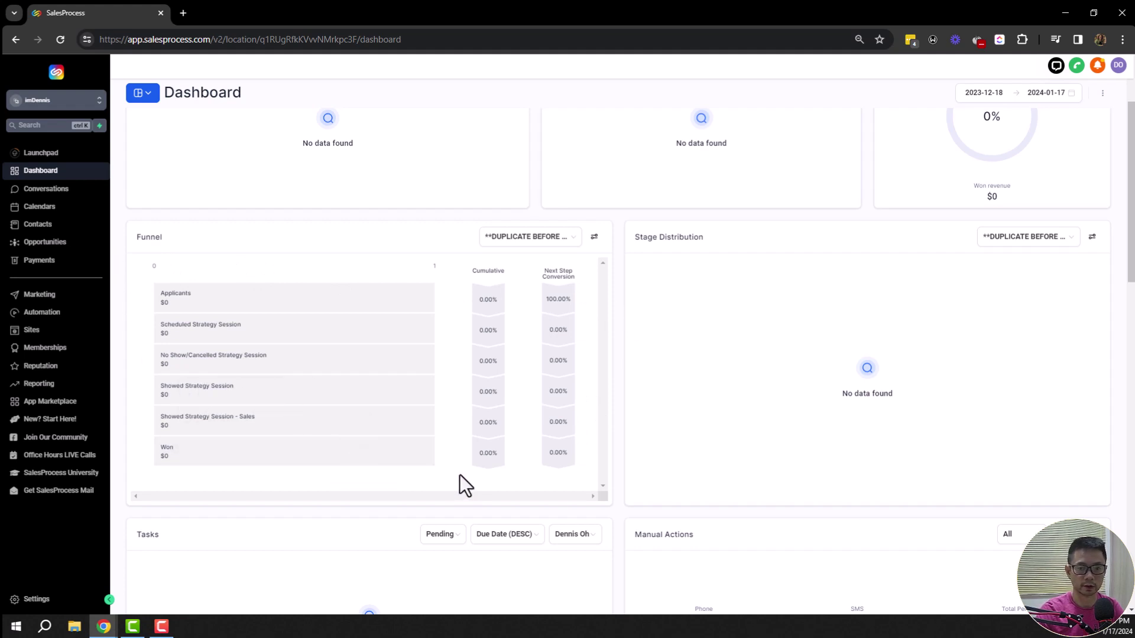
{"action": "scroll", "coordinate": [461, 474], "scroll_direction": "up", "scroll_amount": 2}
- Look through the Conversations, Calendars and Contacts sections, showing the contact list in full-screen view
{"action": "left_click", "coordinate": [47, 193]}
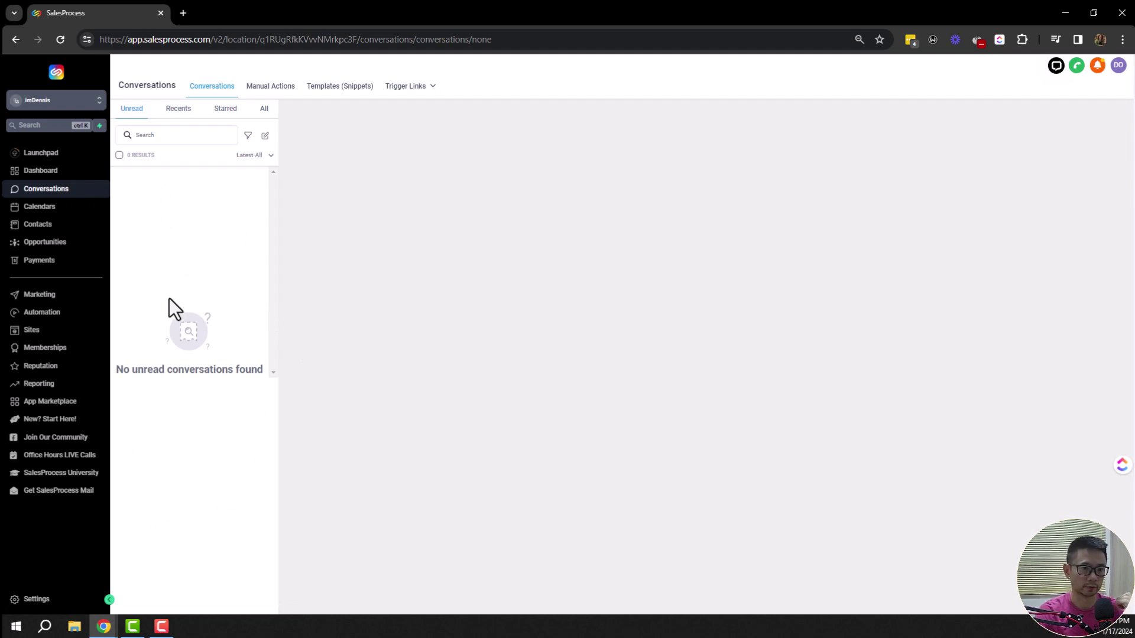
{"action": "left_click", "coordinate": [43, 213]}
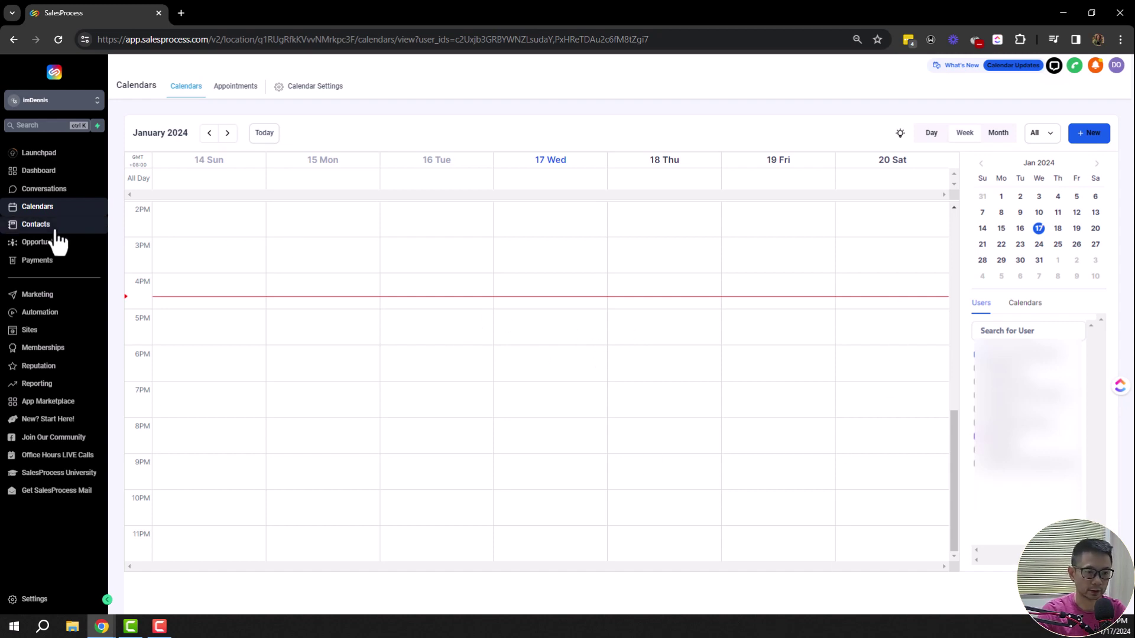
{"action": "left_click", "coordinate": [52, 231]}
{"action": "key", "text": "F11"}
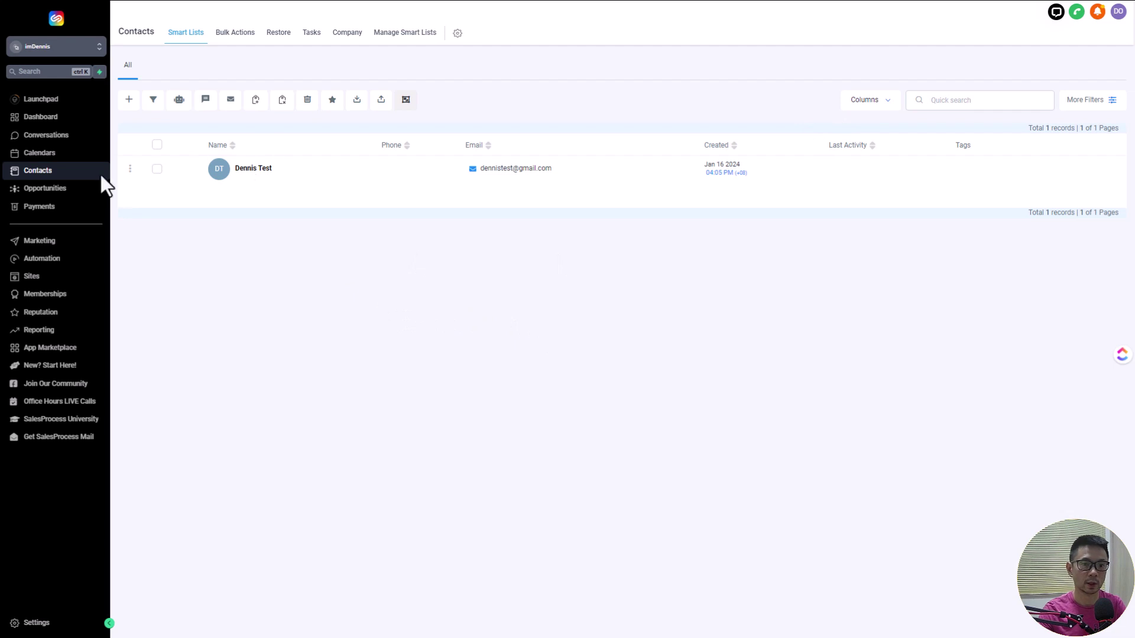
- View the Opportunities pipeline board and the Invoices page of the Payments section
{"action": "left_click", "coordinate": [56, 188]}
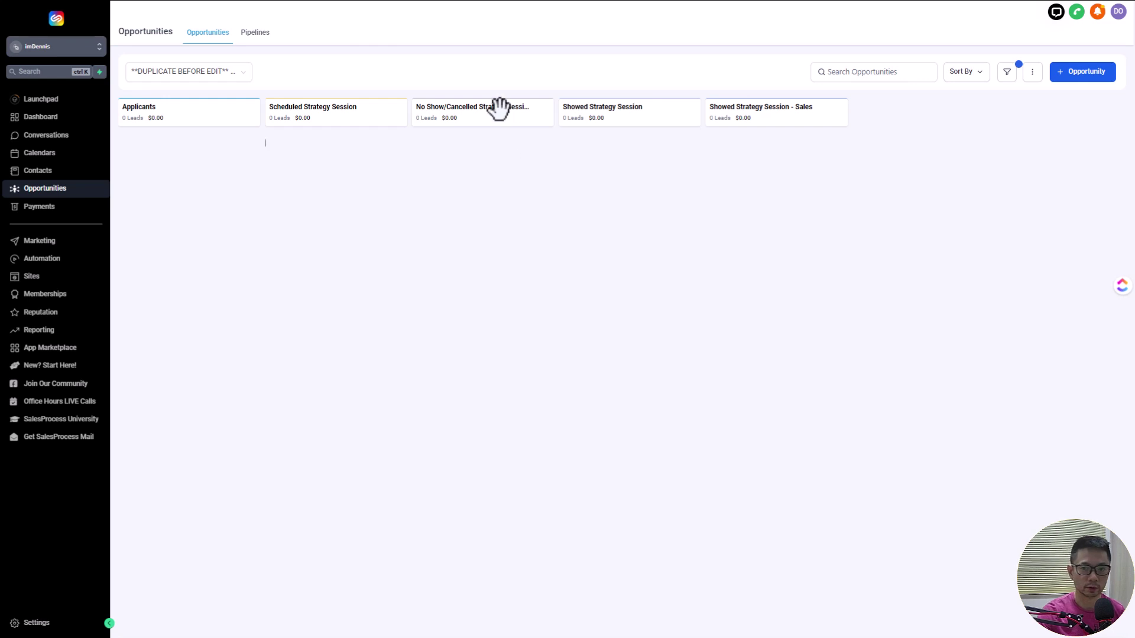
{"action": "left_click", "coordinate": [53, 207]}
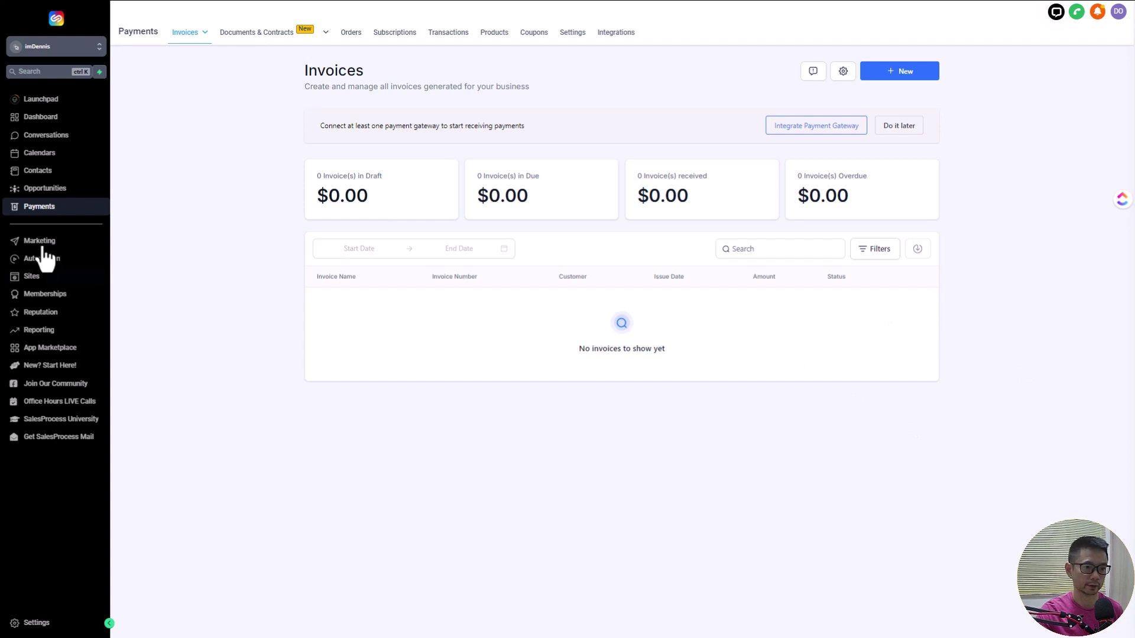
- View the Marketing section's social planner and email options, and open its message templates (snippets)
{"action": "left_click", "coordinate": [40, 241]}
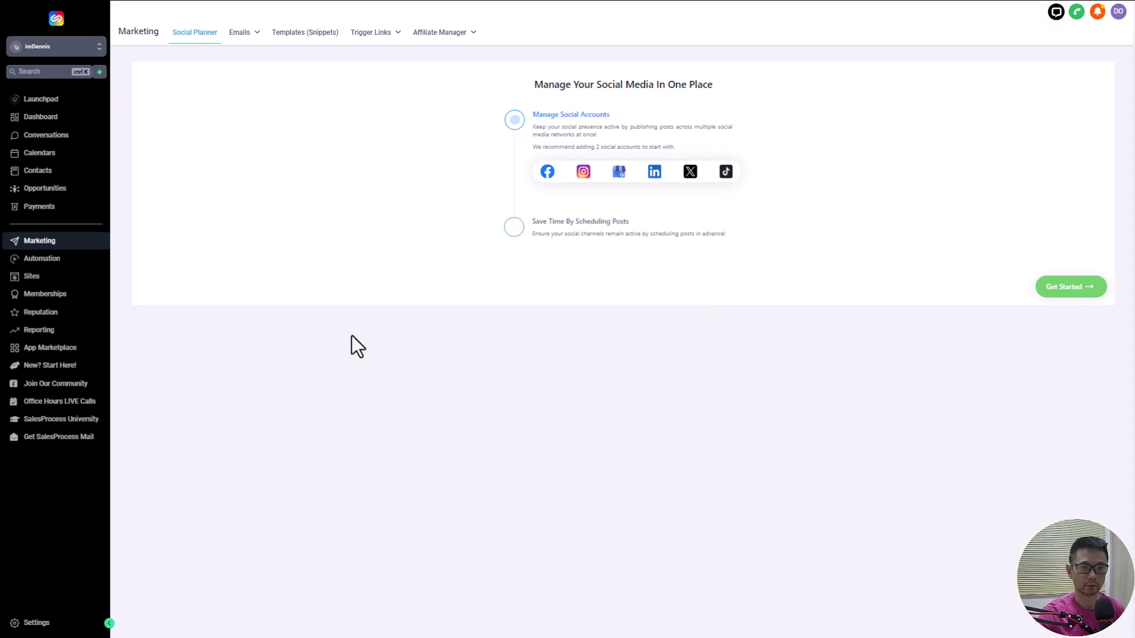
{"action": "left_click", "coordinate": [239, 32]}
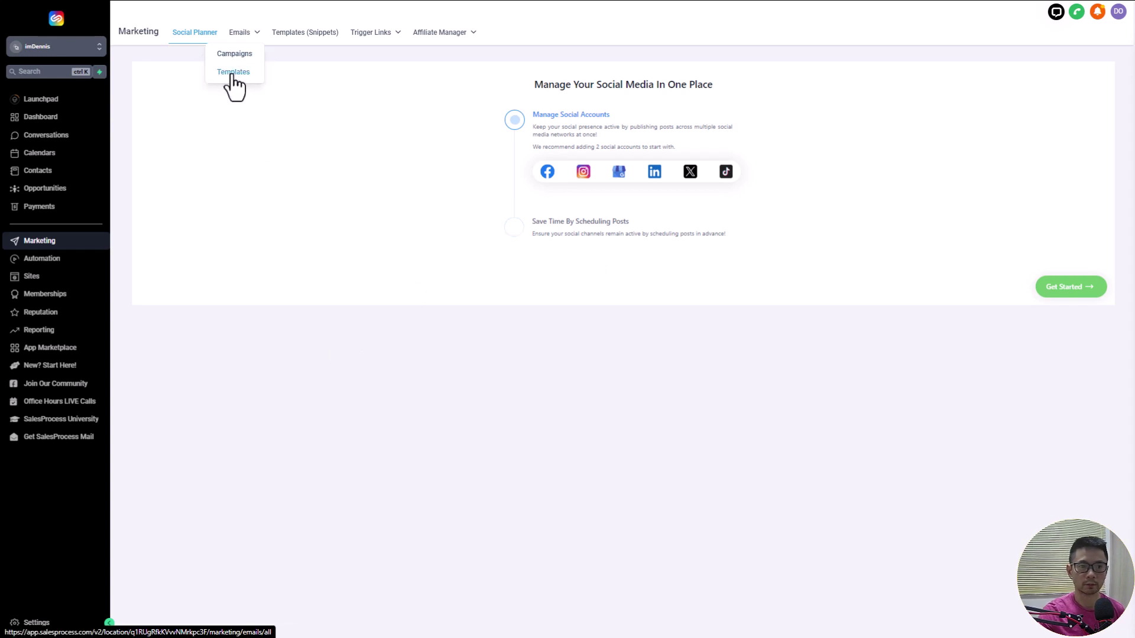
{"action": "left_click", "coordinate": [297, 36]}
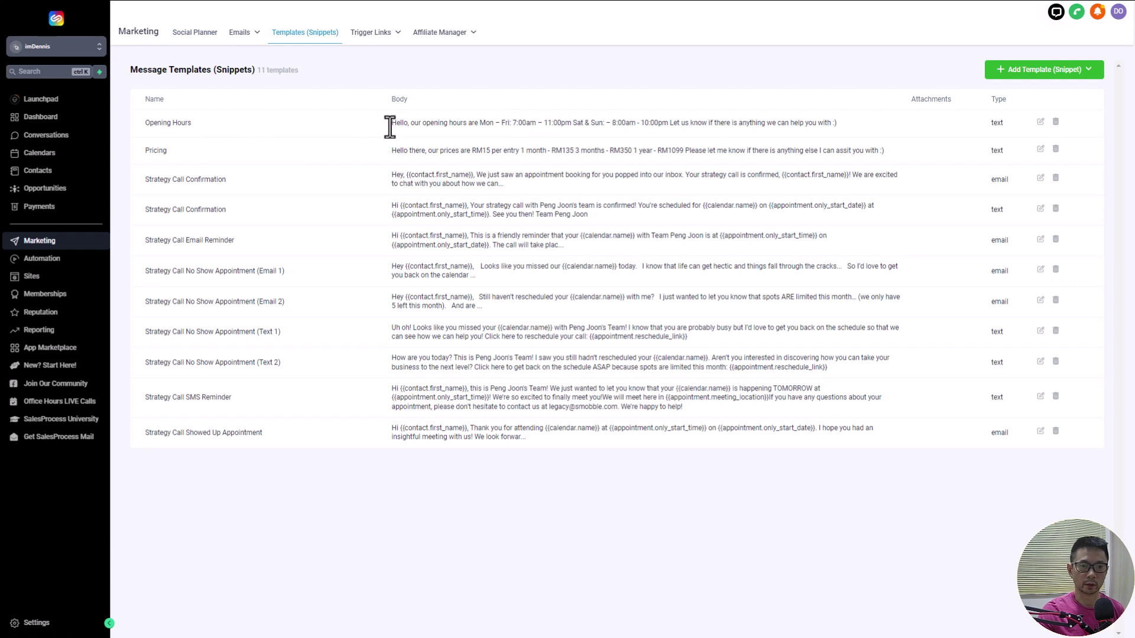
- Examine the name and body text of the Opening Hours message template
{"action": "left_click_drag", "start_coordinate": [186, 123], "coordinate": [143, 122]}
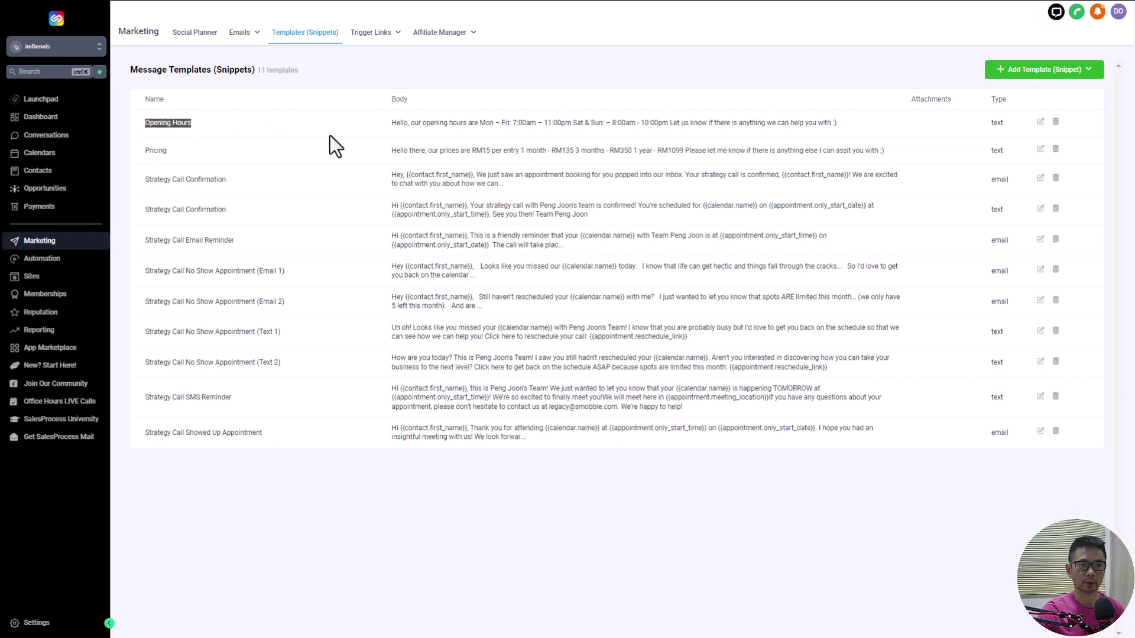
{"action": "left_click_drag", "start_coordinate": [387, 124], "coordinate": [875, 128]}
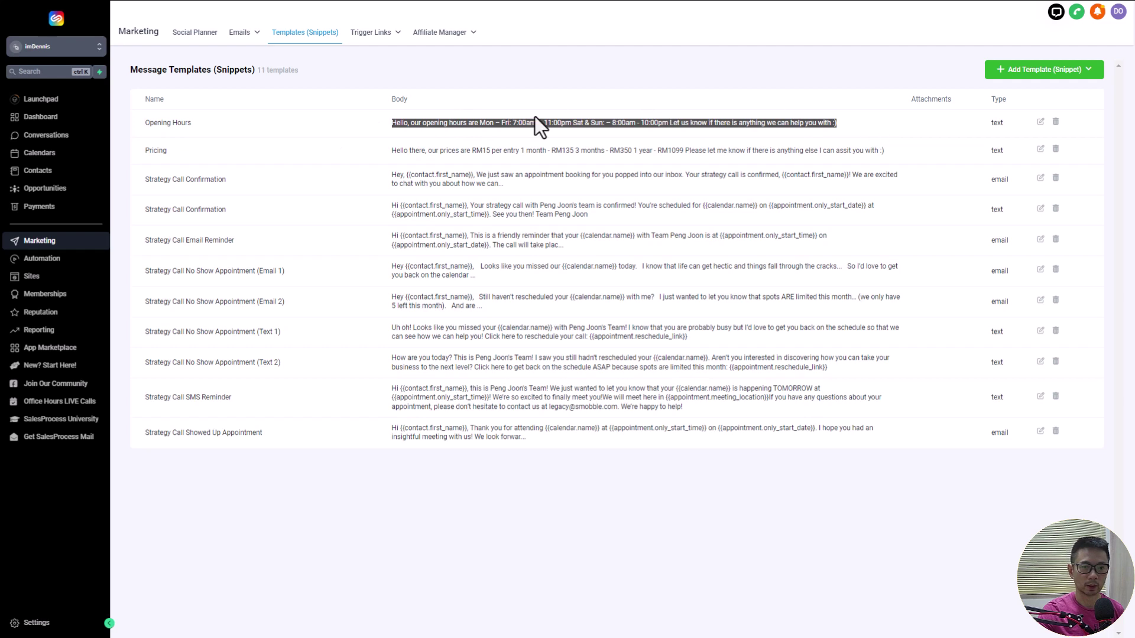
{"action": "left_click", "coordinate": [215, 123]}
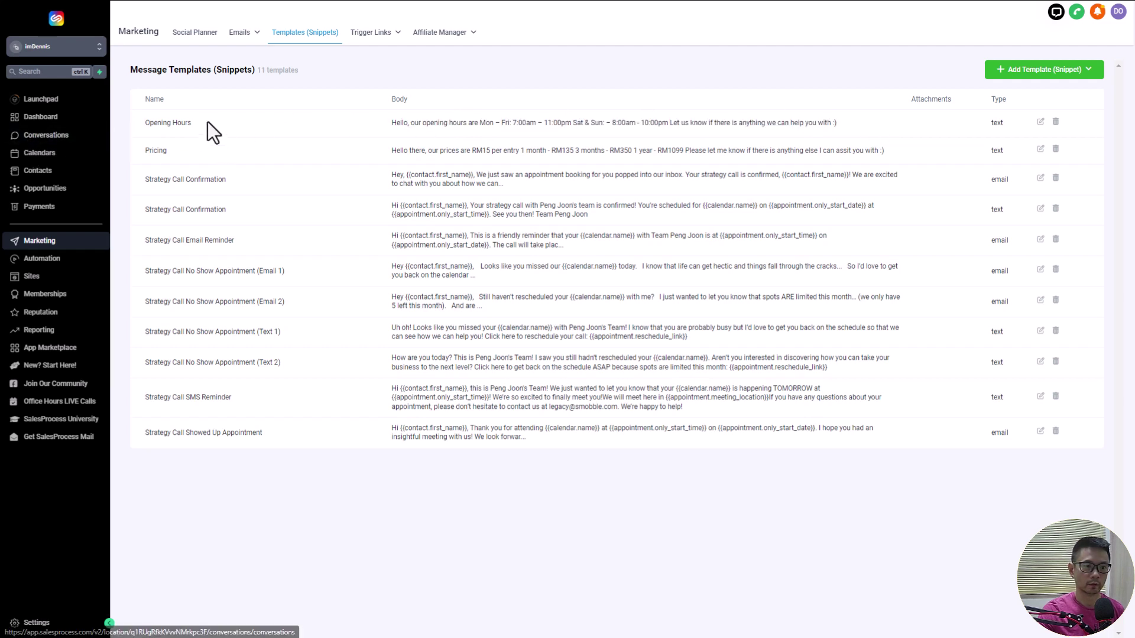
{"action": "left_click_drag", "start_coordinate": [206, 122], "coordinate": [151, 125]}
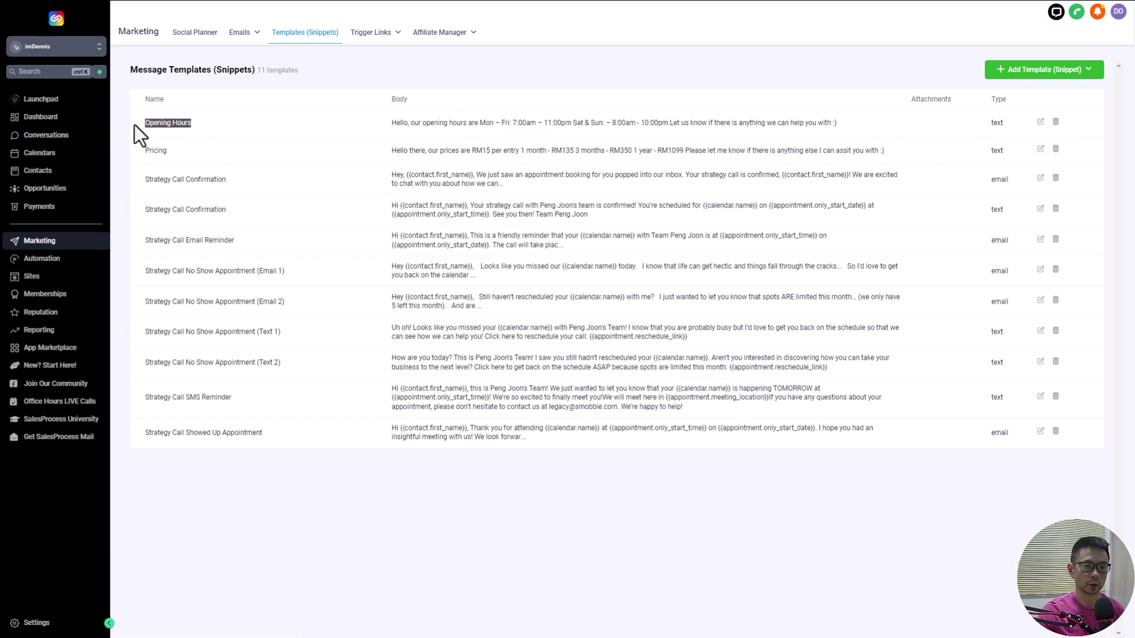
{"action": "double_click", "coordinate": [147, 124]}
{"action": "left_click_drag", "start_coordinate": [194, 123], "coordinate": [146, 123]}
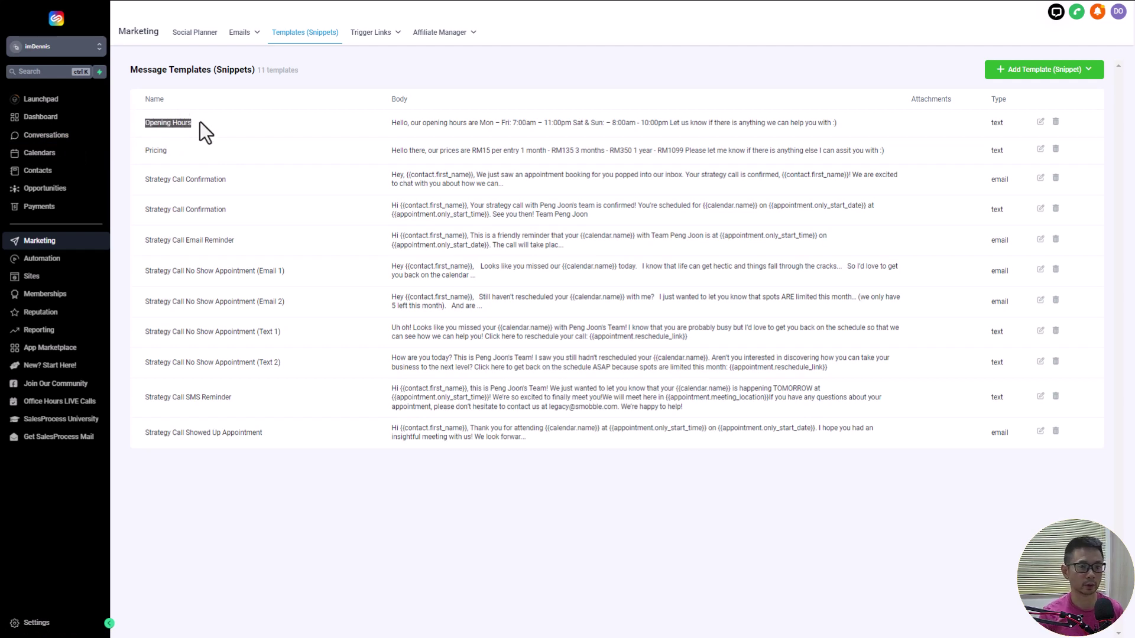
{"action": "double_click", "coordinate": [151, 124]}
{"action": "left_click_drag", "start_coordinate": [380, 122], "coordinate": [844, 115]}
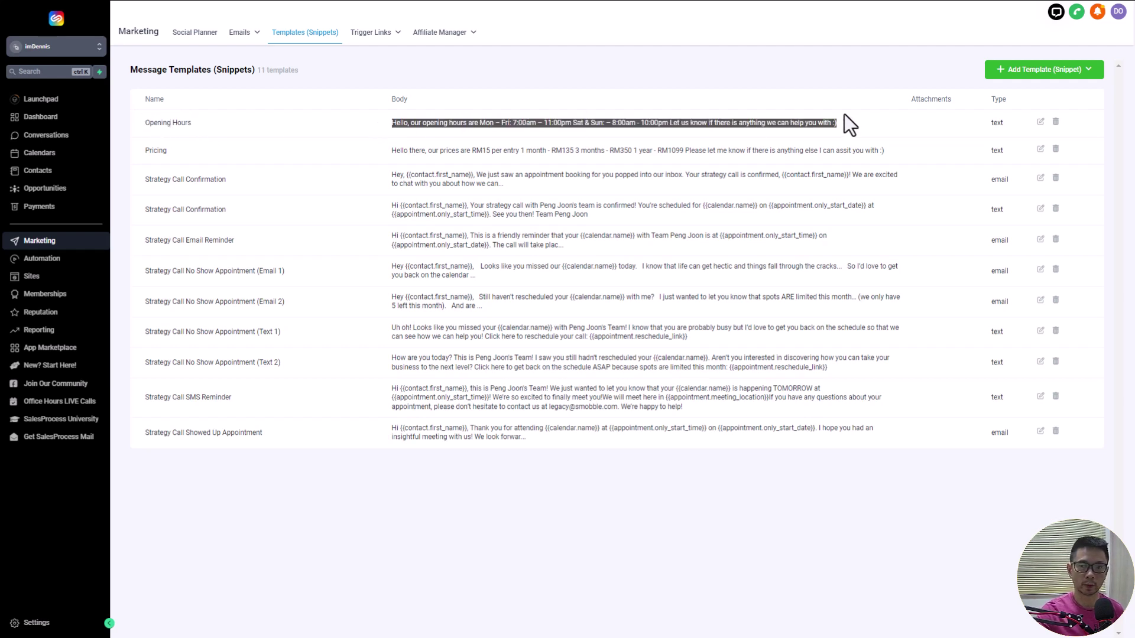
{"action": "left_click_drag", "start_coordinate": [386, 121], "coordinate": [846, 124]}
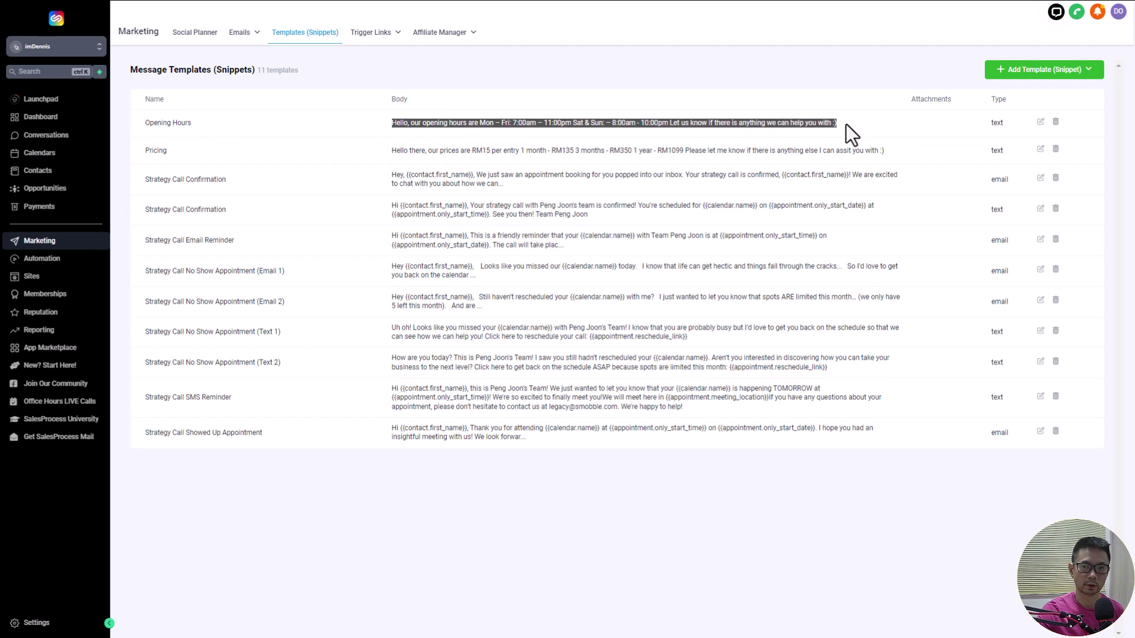
{"action": "left_click", "coordinate": [847, 124]}
- Look at Marketing's Trigger Links and Affiliate Manager options, and view the workflow list in the Automation section
{"action": "mouse_move", "coordinate": [373, 36]}
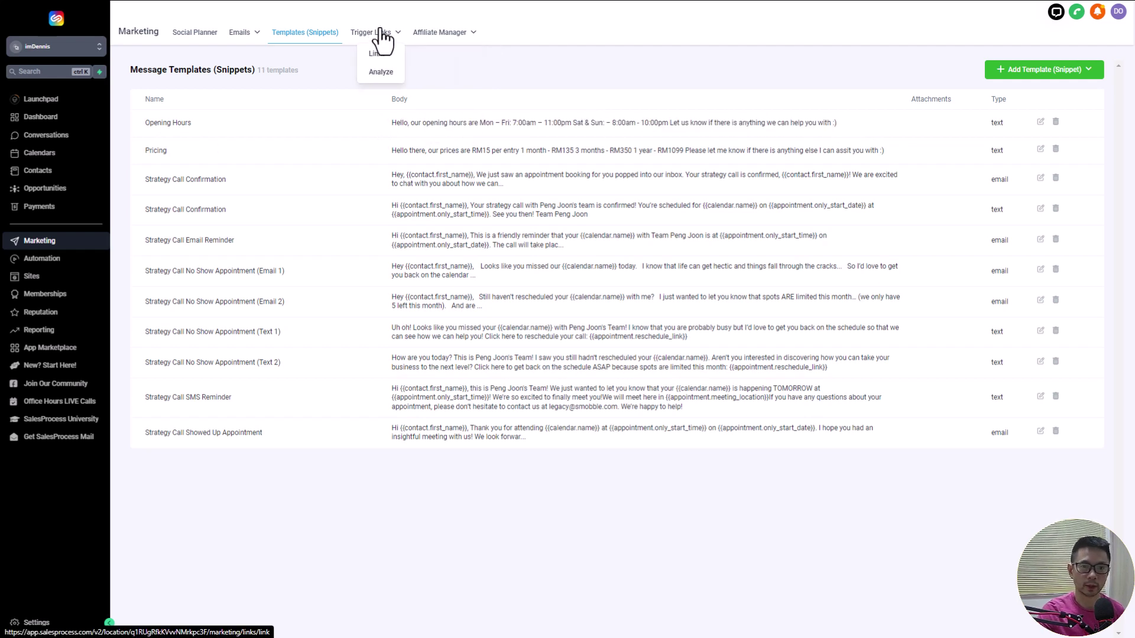
{"action": "mouse_move", "coordinate": [447, 37]}
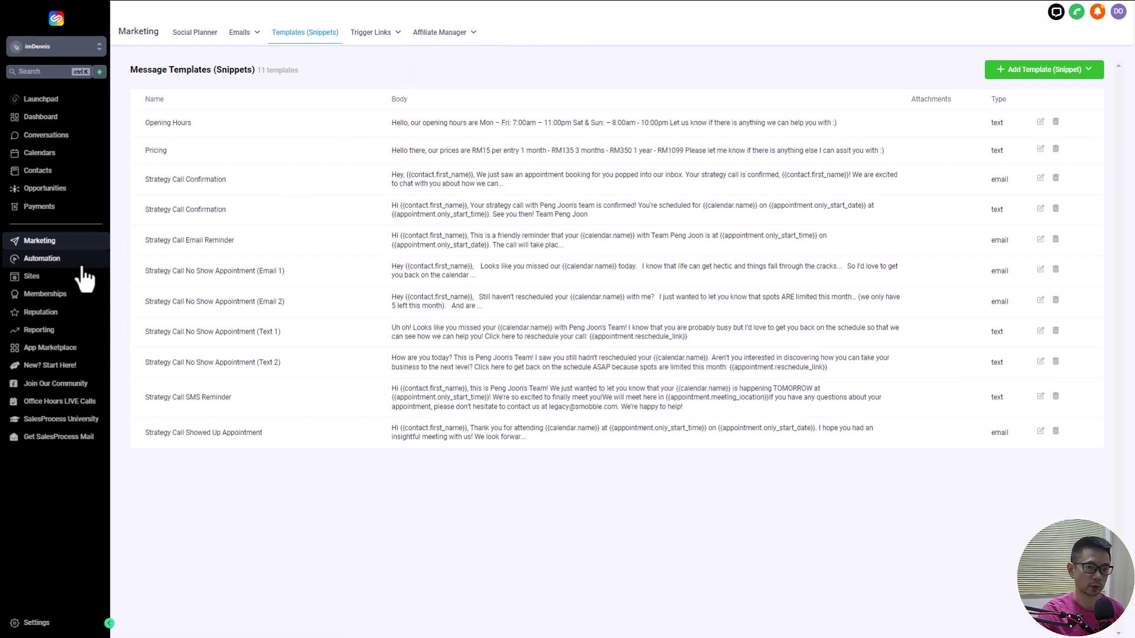
{"action": "left_click", "coordinate": [52, 260]}
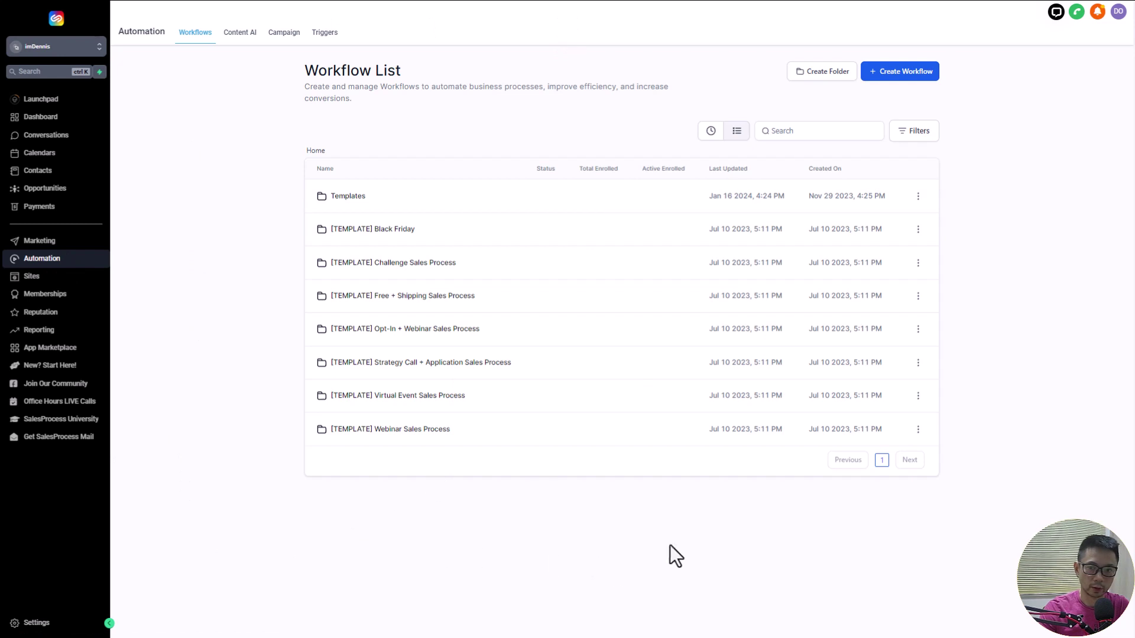
- View the funnels list in the Sites section and its Client Portal, Forms and Surveys options
{"action": "left_click", "coordinate": [32, 278]}
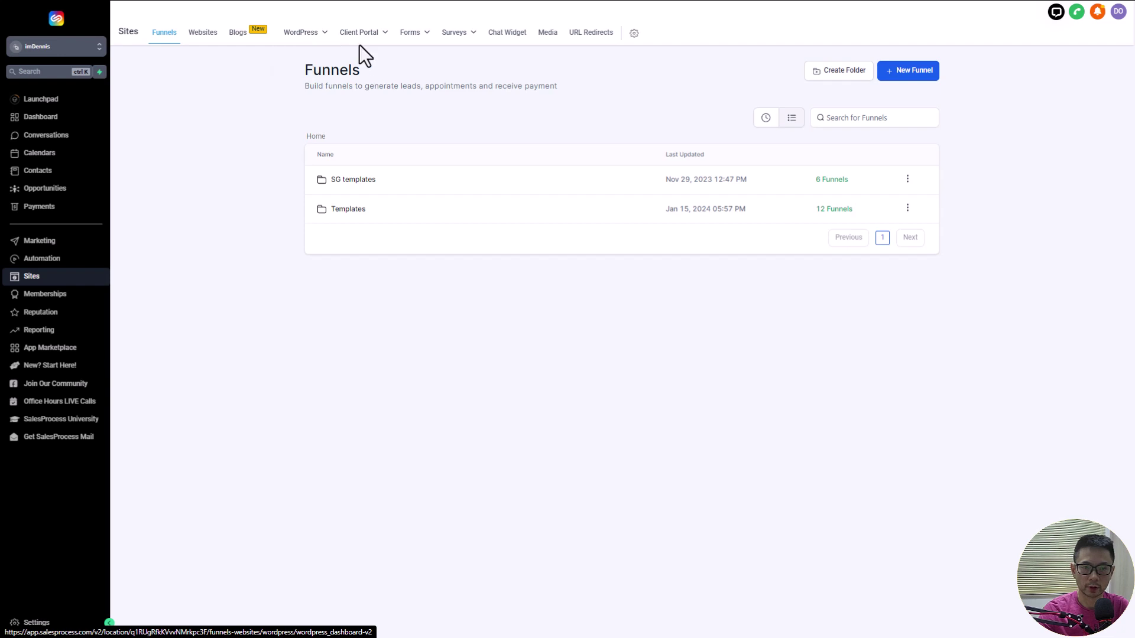
{"action": "mouse_move", "coordinate": [364, 36]}
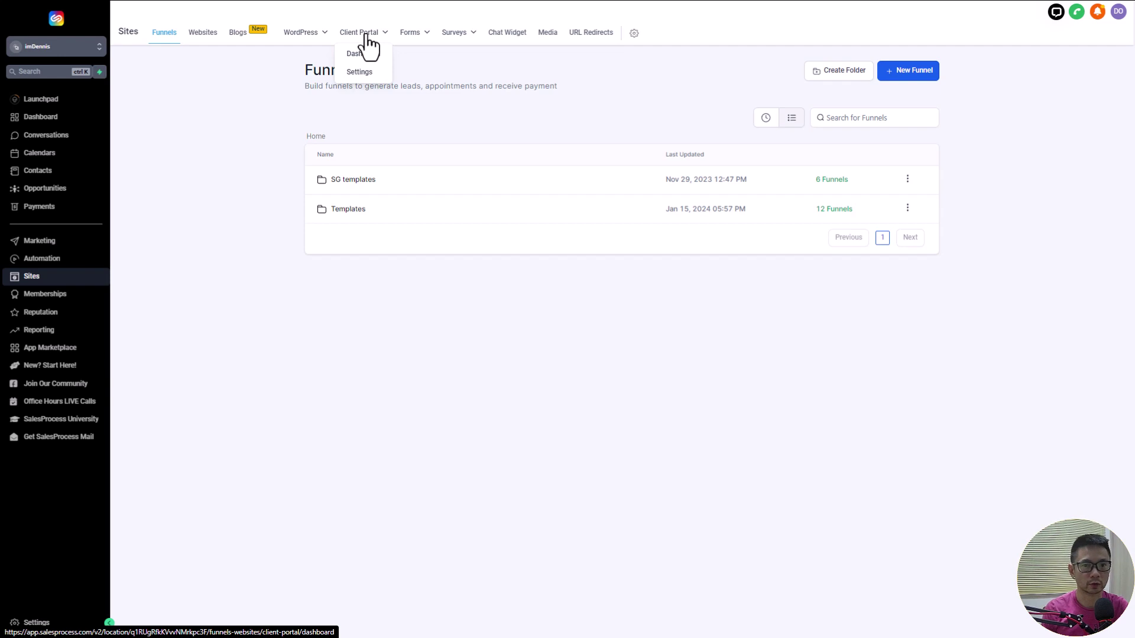
{"action": "mouse_move", "coordinate": [413, 38]}
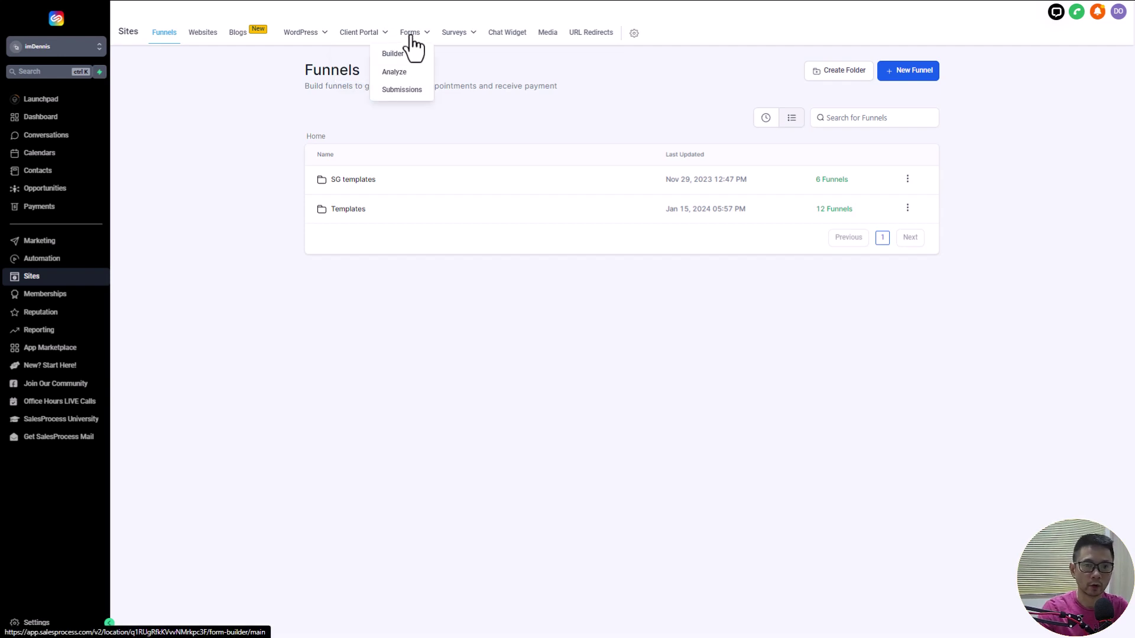
{"action": "mouse_move", "coordinate": [455, 37]}
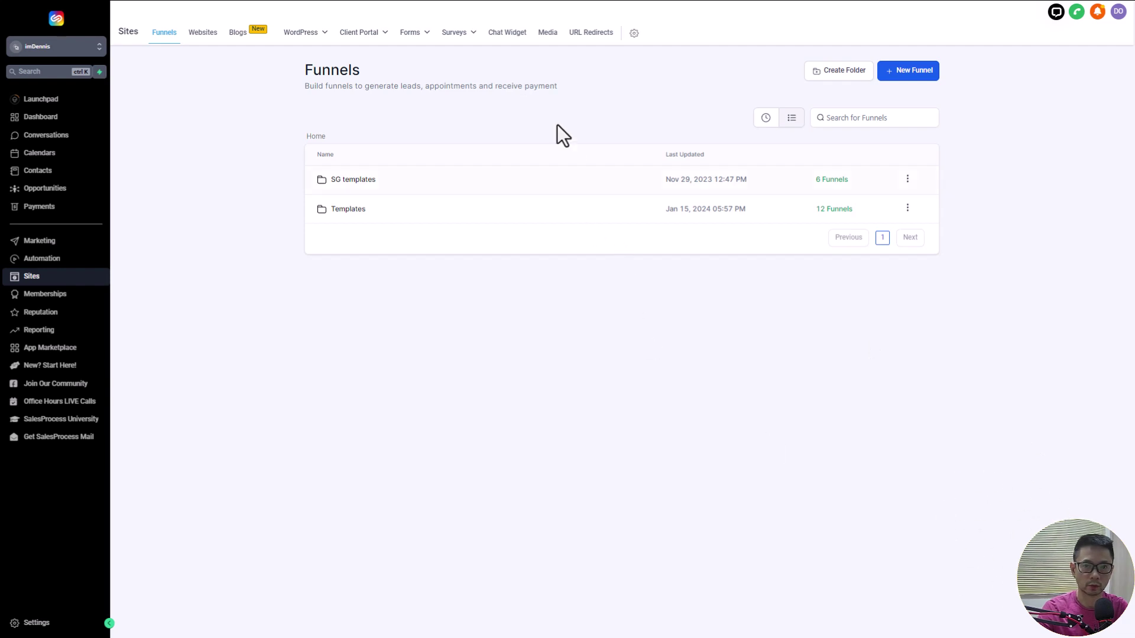
- View the Memberships section's course options and open its community groups page
{"action": "left_click", "coordinate": [43, 295]}
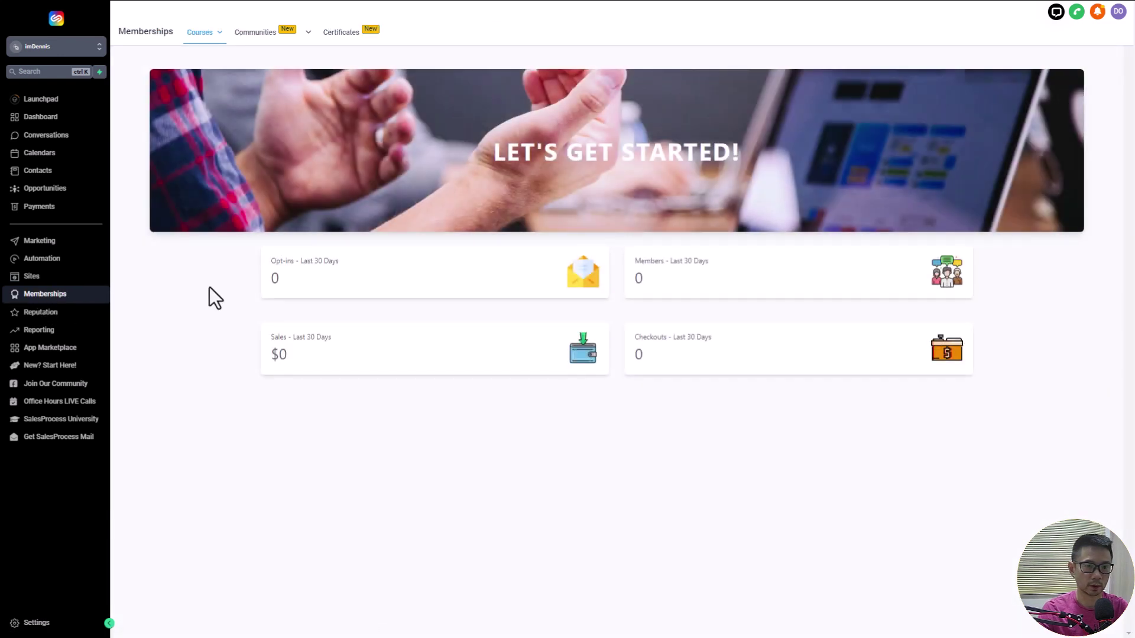
{"action": "mouse_move", "coordinate": [204, 33]}
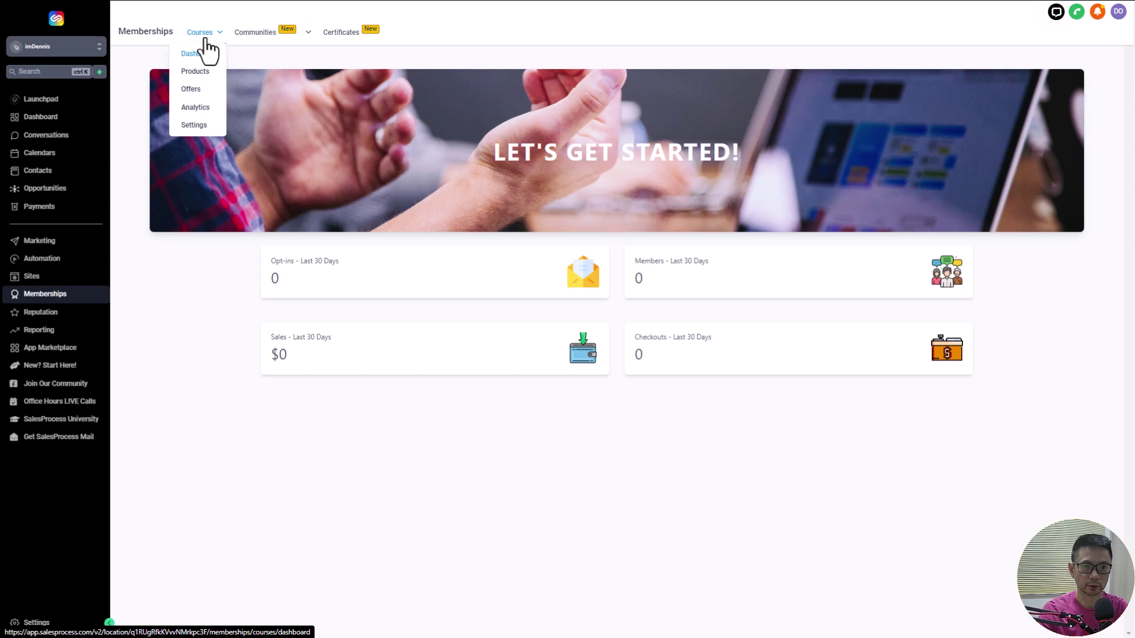
{"action": "mouse_move", "coordinate": [250, 38]}
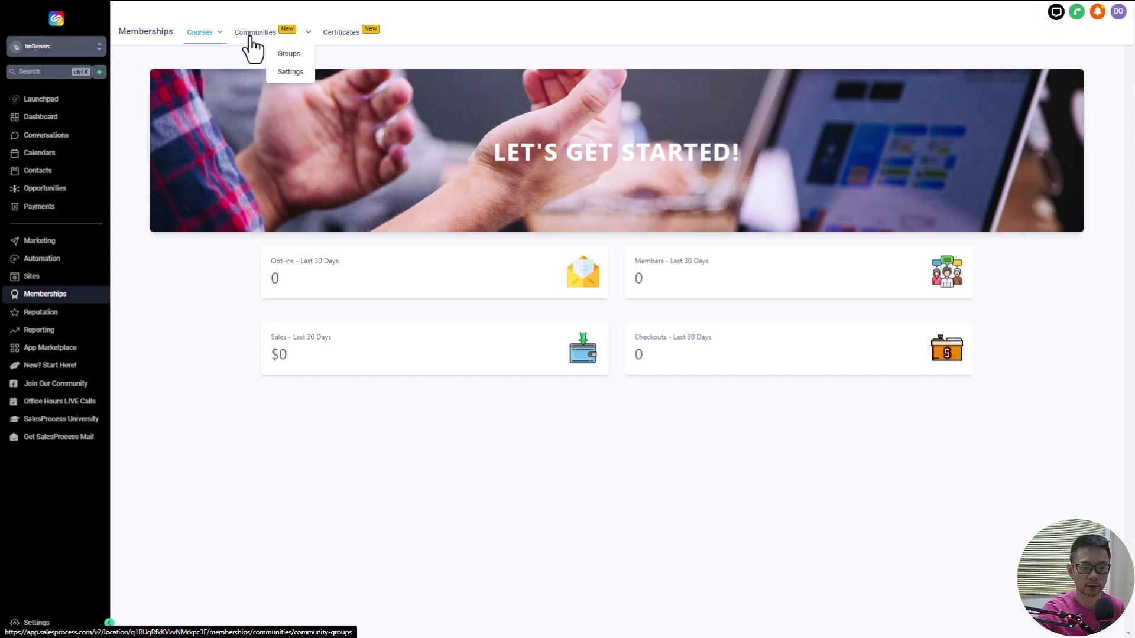
{"action": "left_click", "coordinate": [250, 37]}
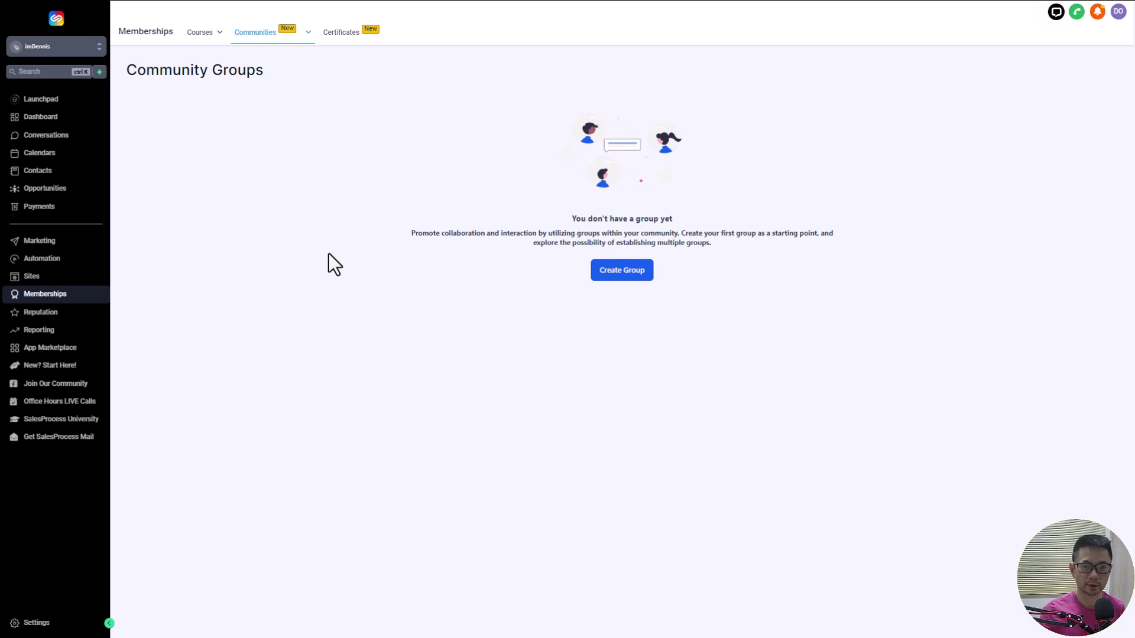
- View the Reputation overview and the Google Ads report in the Reporting section
{"action": "left_click", "coordinate": [45, 313]}
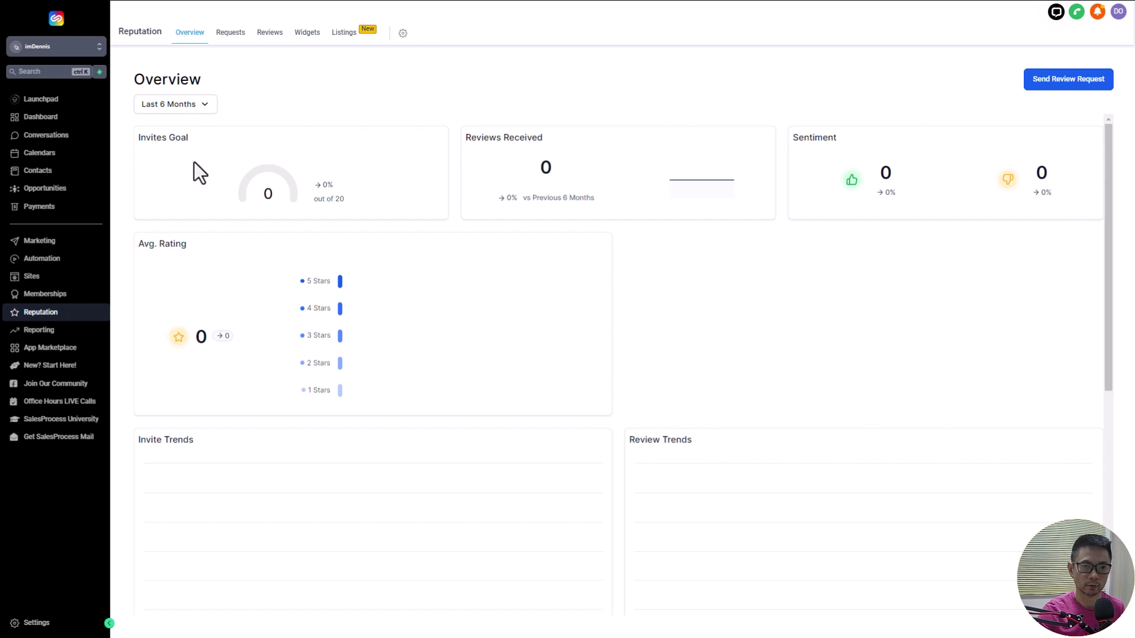
{"action": "left_click", "coordinate": [39, 330]}
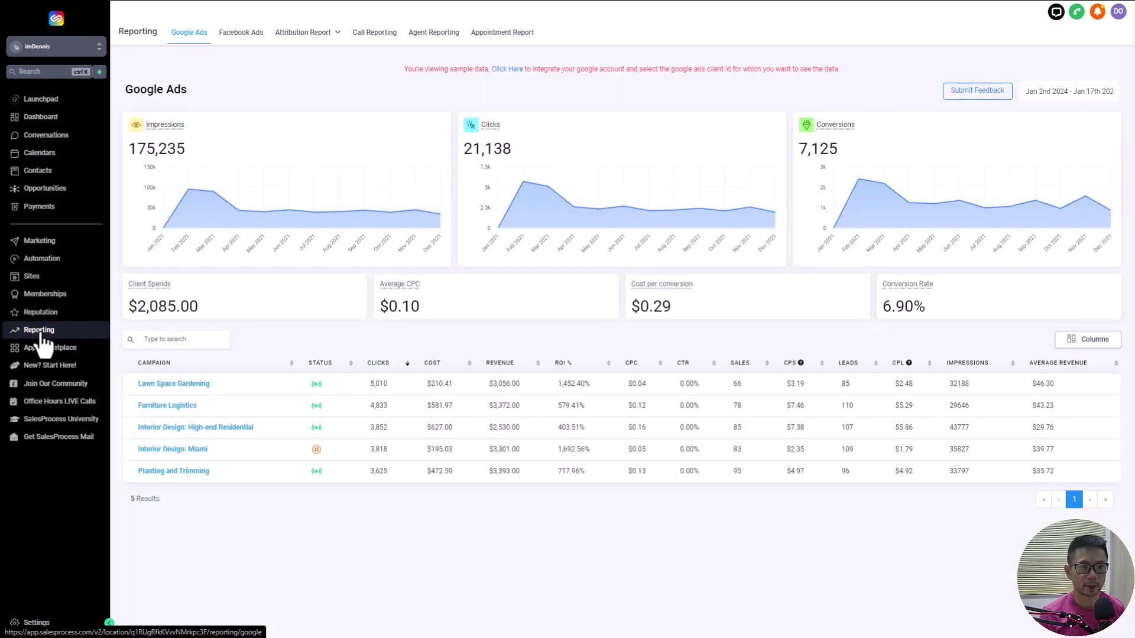